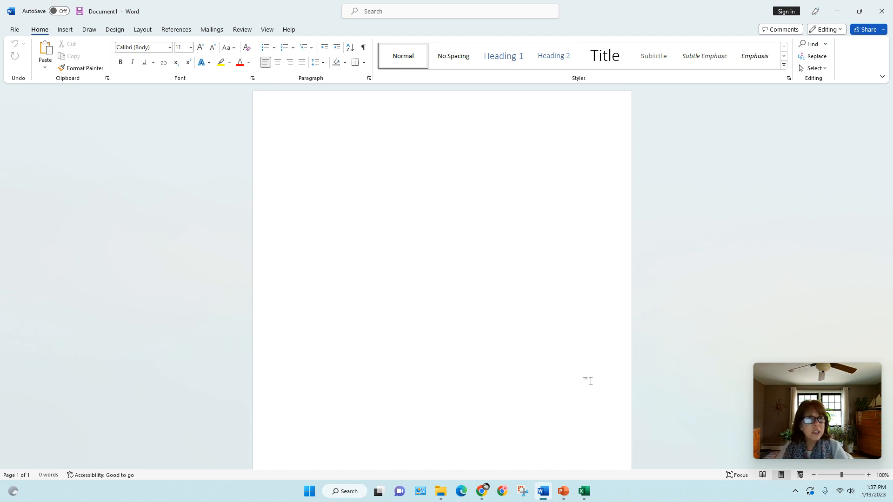
- Start a document comparison with Humans or Machines from the Word U folder as the original document
click(241, 30)
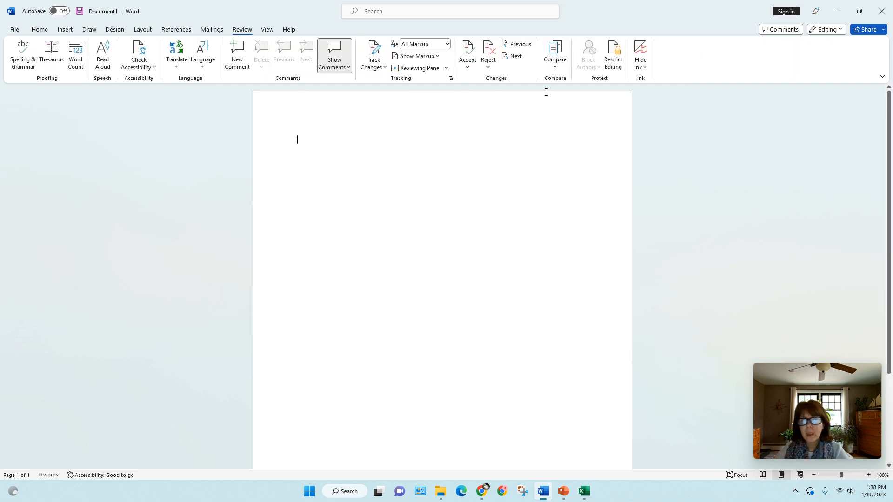
click(555, 67)
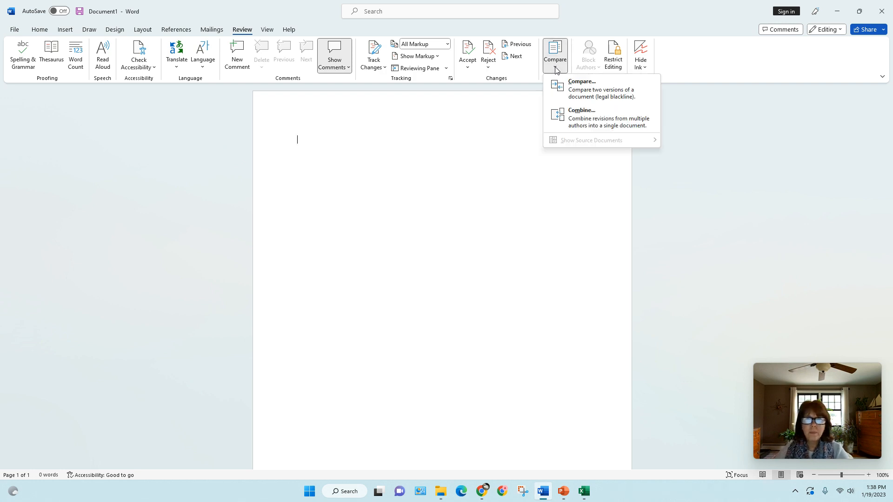
click(580, 95)
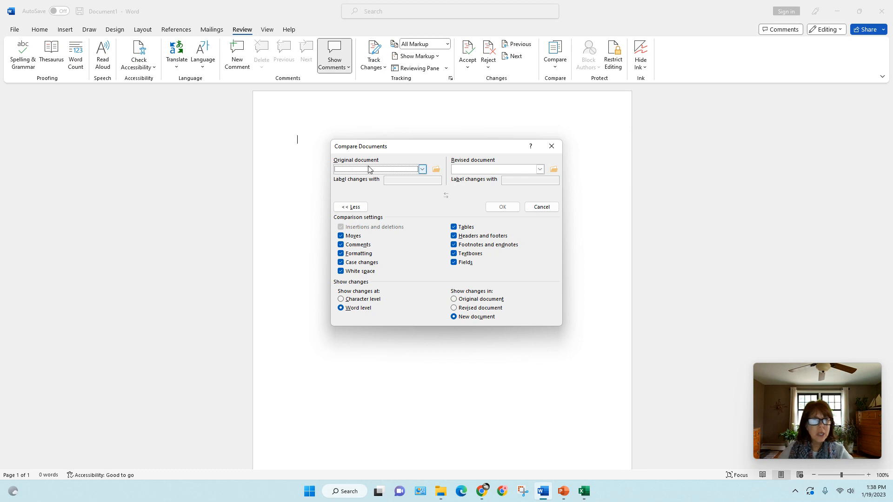
click(436, 171)
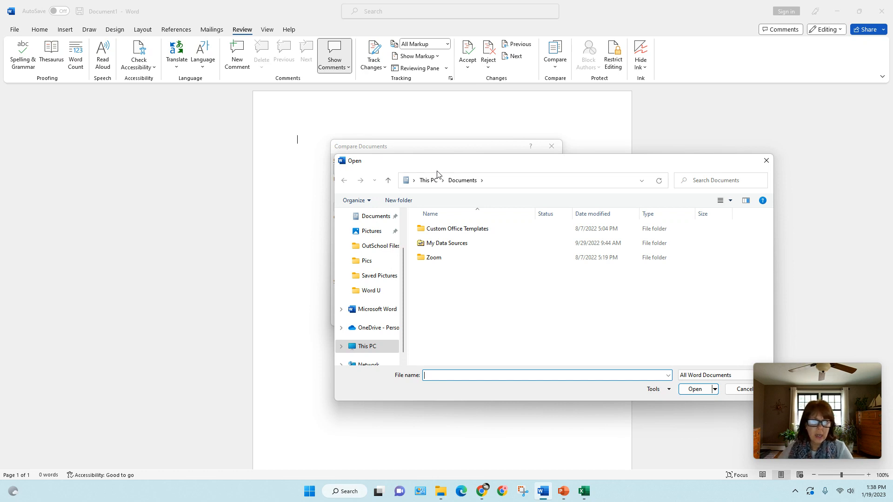
click(376, 293)
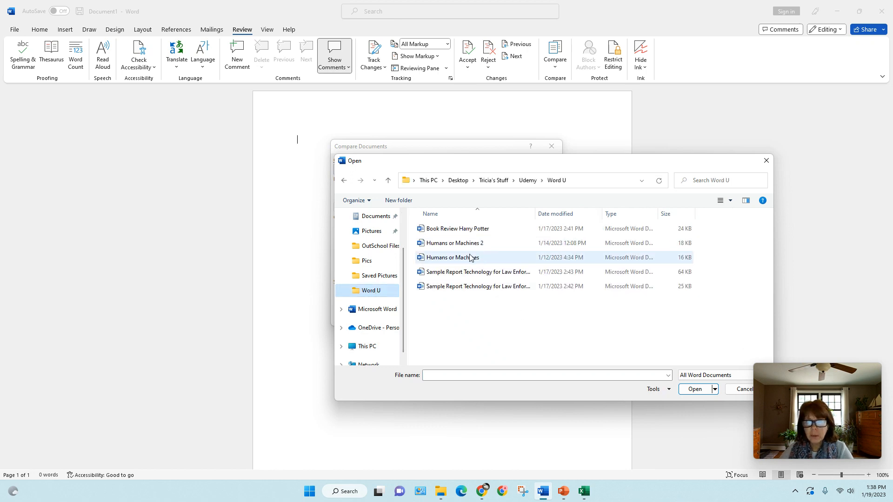
click(439, 259)
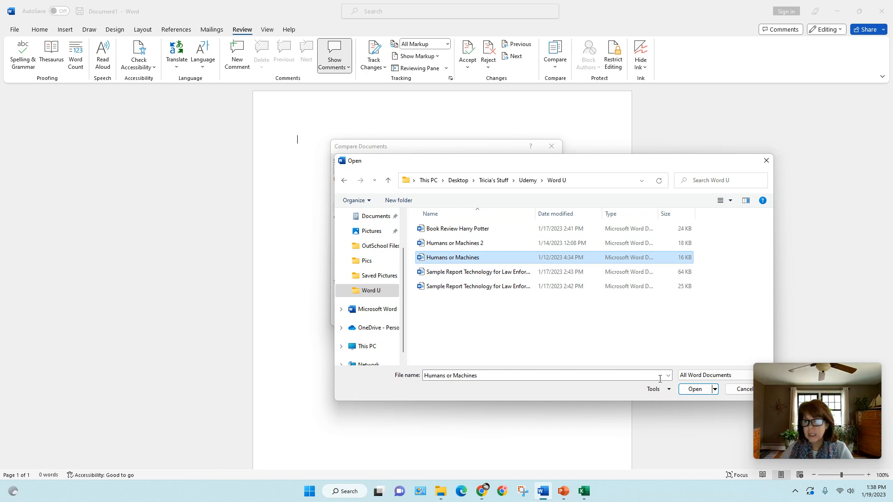
click(694, 390)
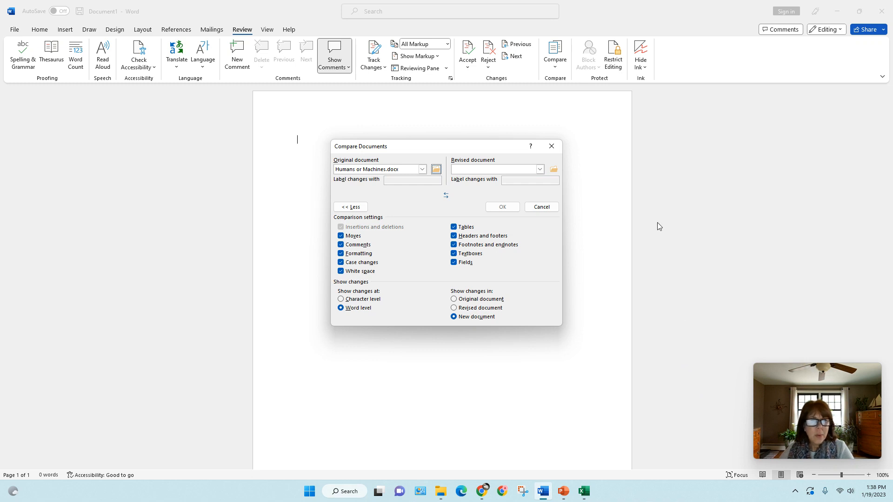
- Set Humans or Machines 2 as the revised document and run the comparison at word level into a new document
click(554, 171)
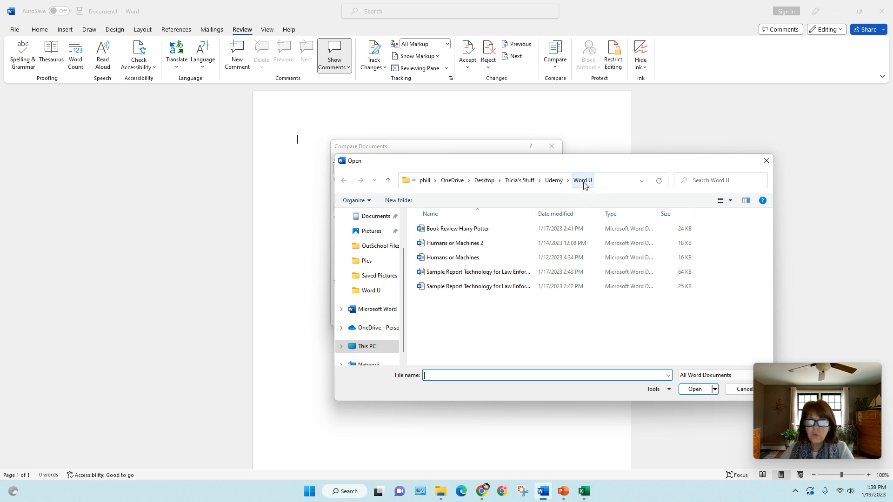
click(448, 247)
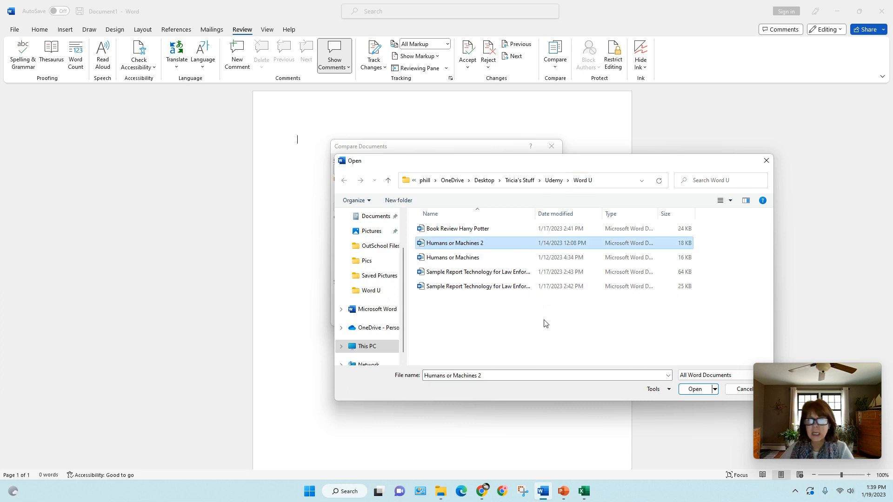
click(695, 389)
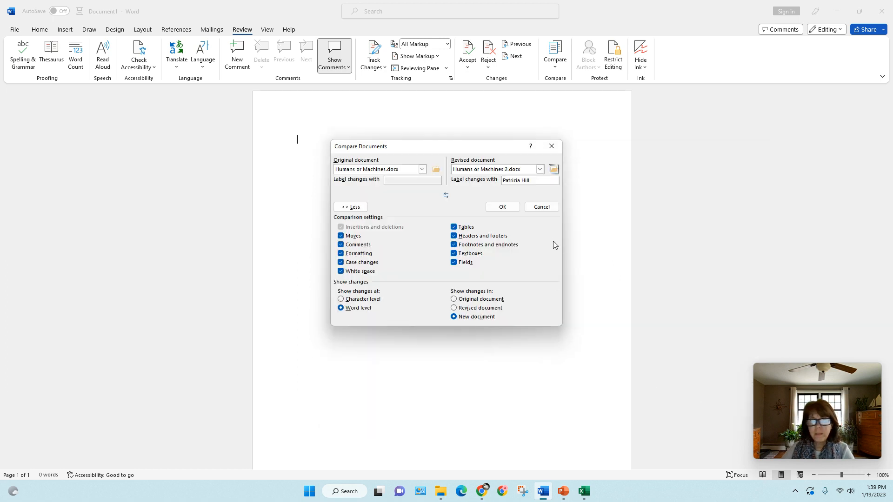
click(346, 209)
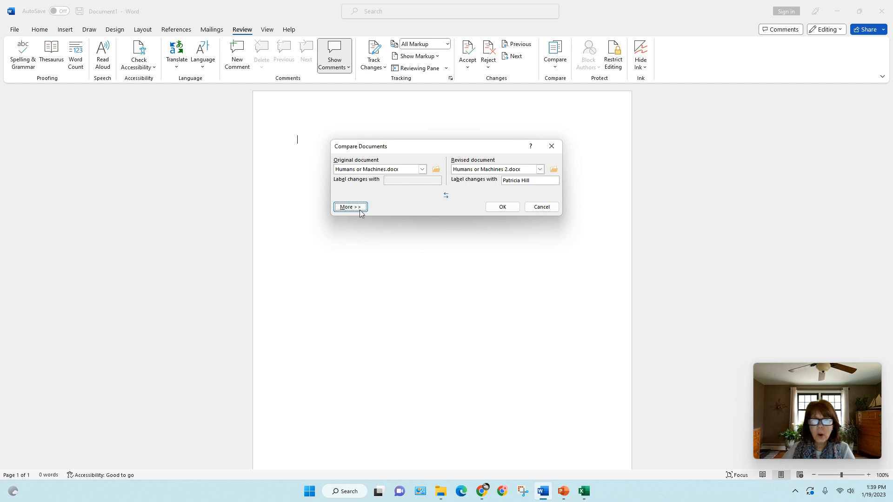
click(348, 209)
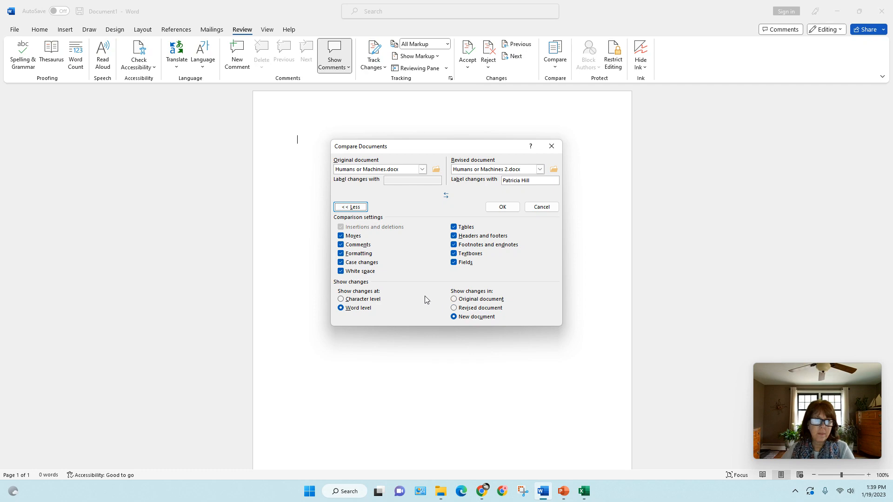
click(510, 211)
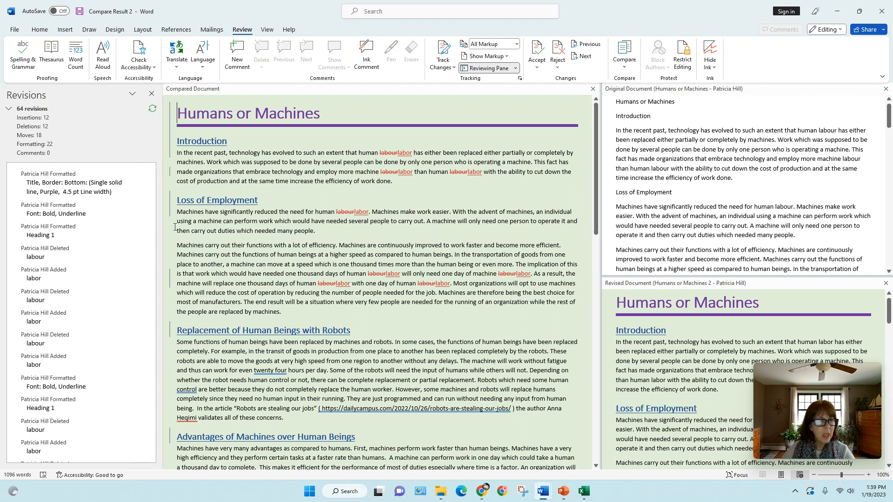
- Examine the list of revisions and look through the original and revised source documents
drag(153, 217, 131, 206)
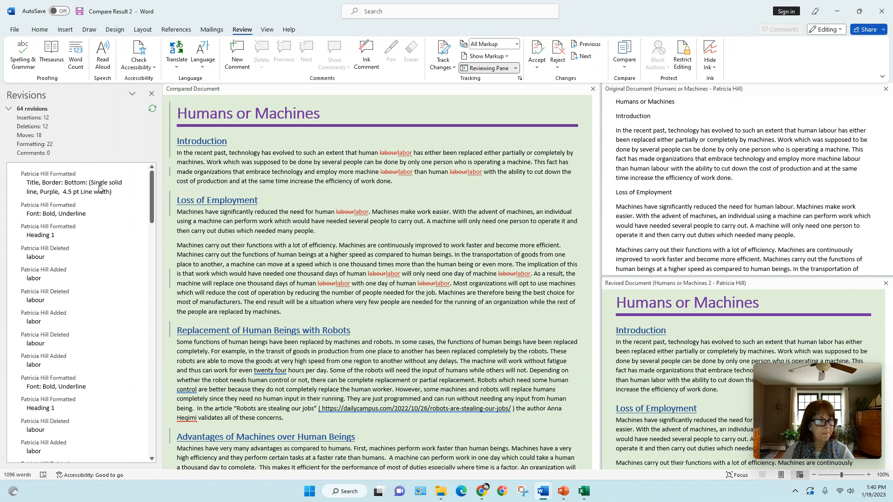
click(75, 173)
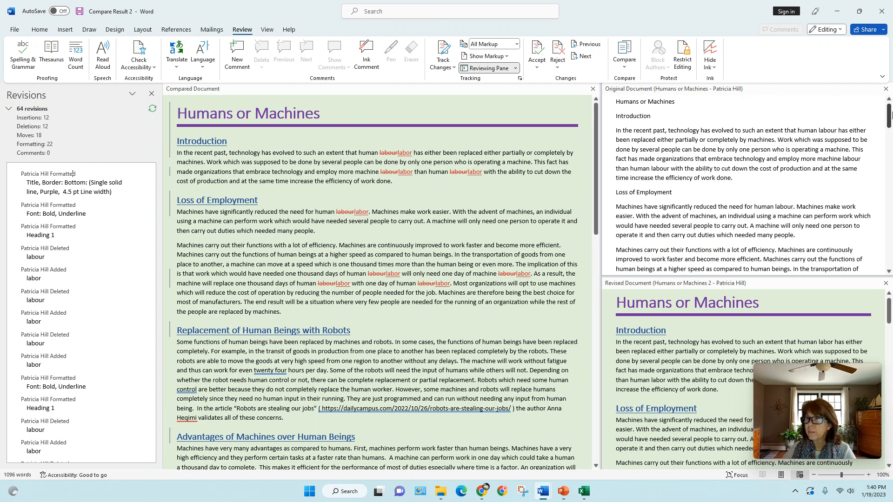
mouse_move(890, 116)
mouse_down()
mouse_move(890, 259)
mouse_move(889, 113)
mouse_up()
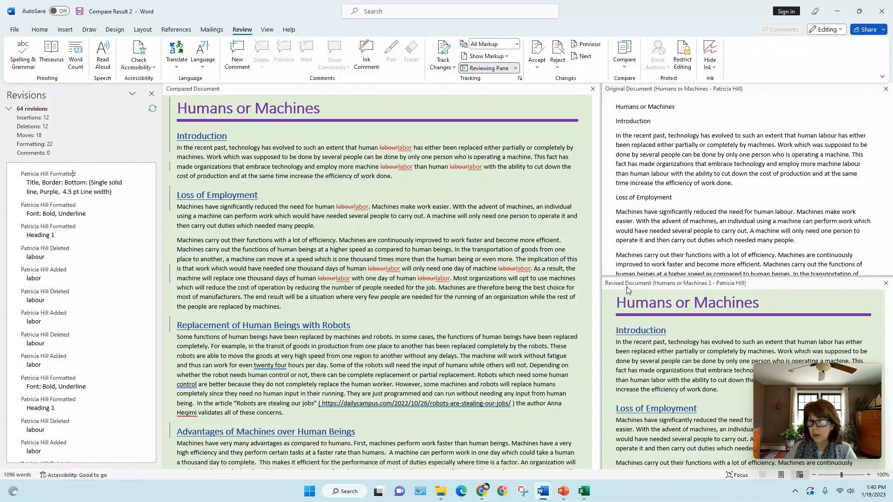
mouse_move(889, 310)
mouse_down()
mouse_move(889, 437)
mouse_move(889, 303)
mouse_up()
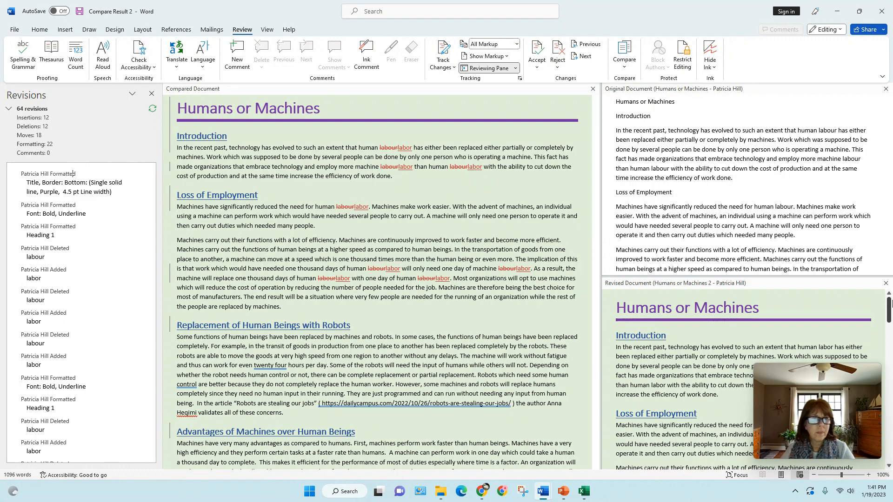
- Close the comparison result without saving it
click(14, 29)
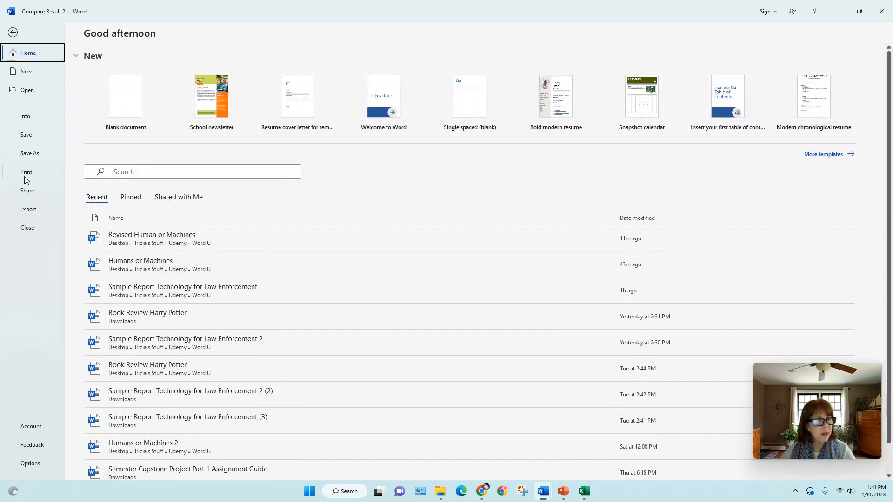
click(26, 227)
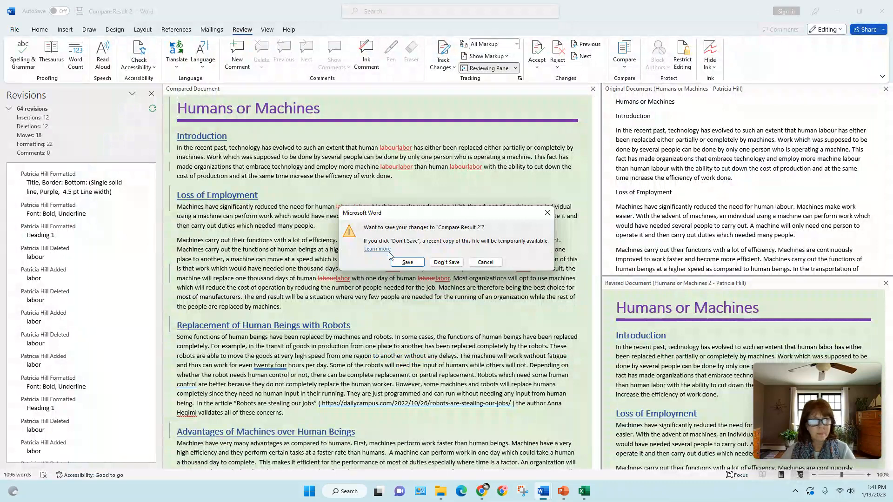
click(447, 262)
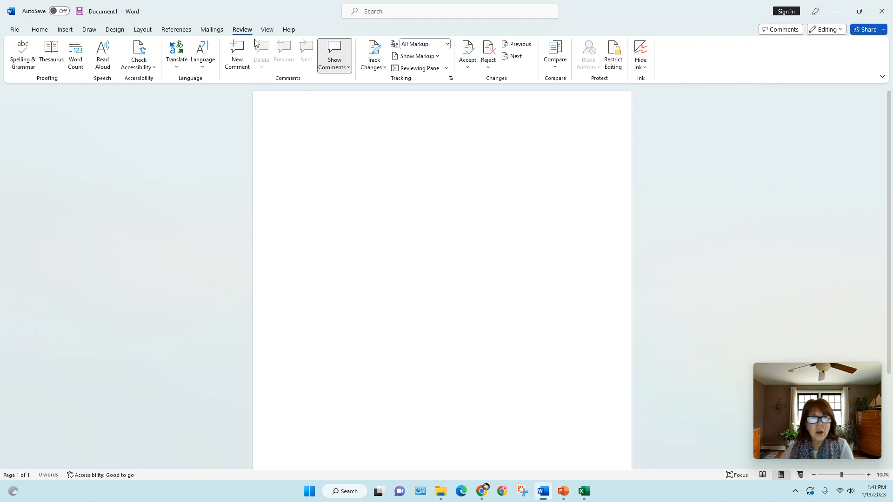
- Start combining document revisions with Humans or Machines as the original document
click(554, 70)
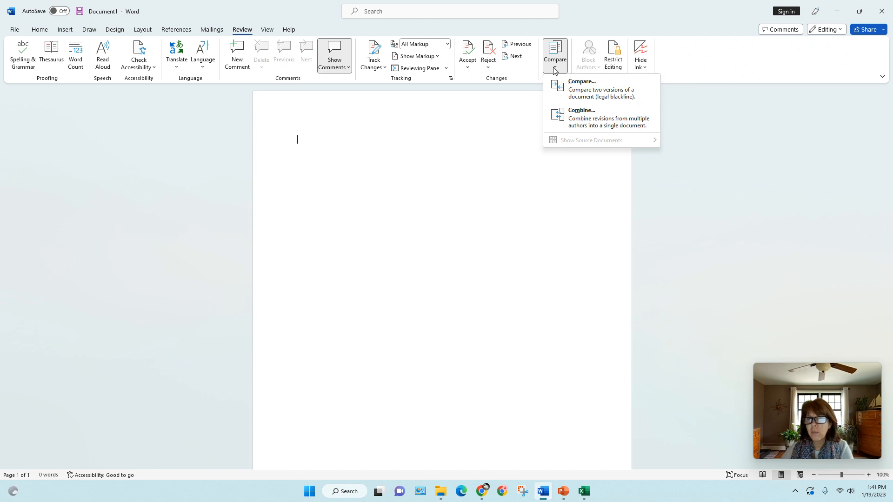
click(603, 125)
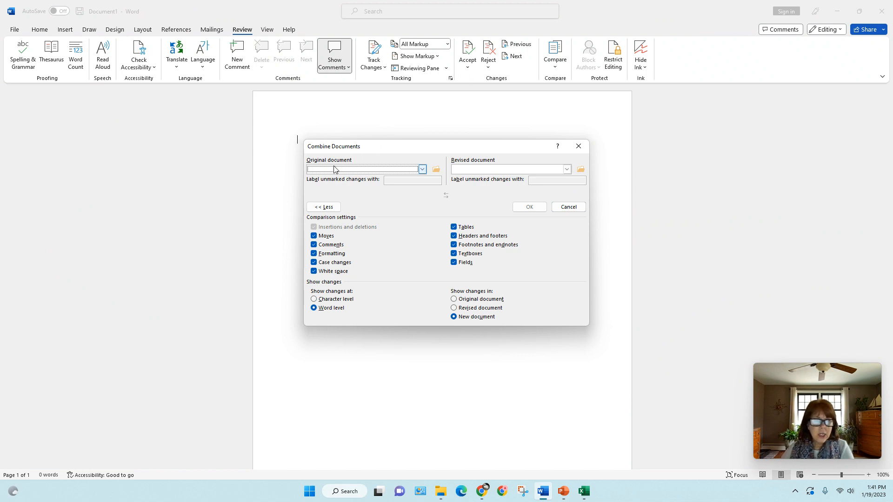
click(436, 169)
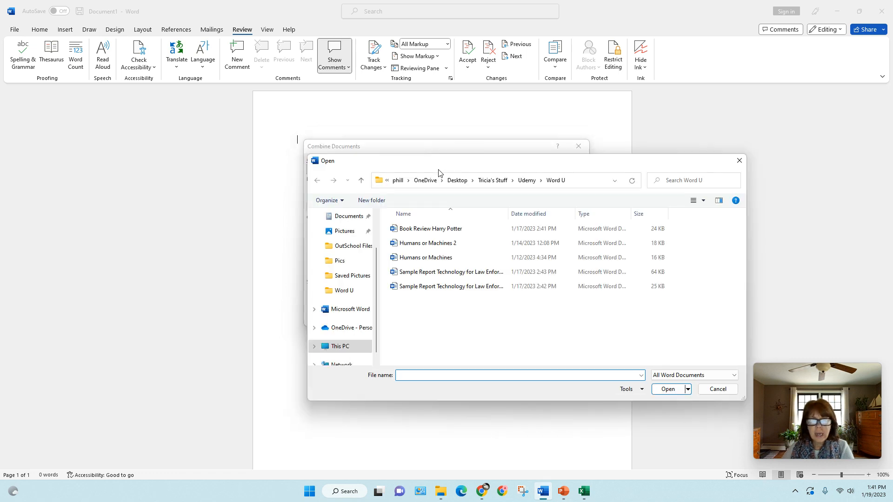
click(449, 258)
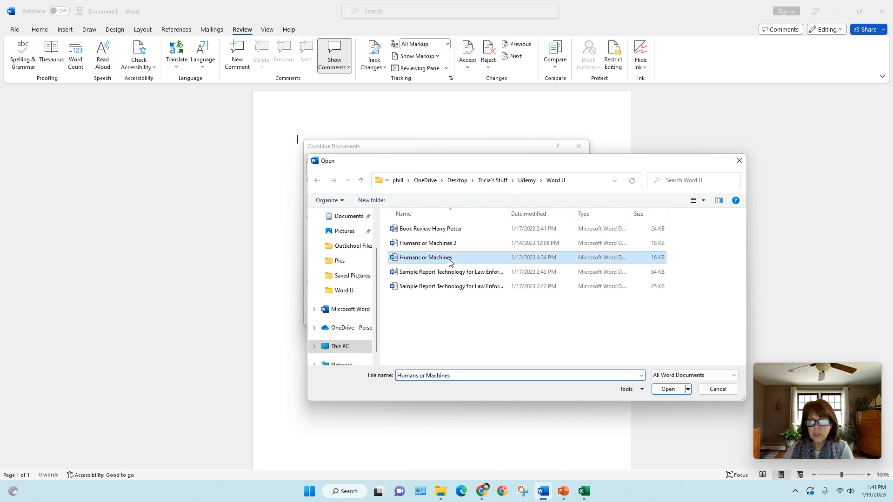
click(666, 389)
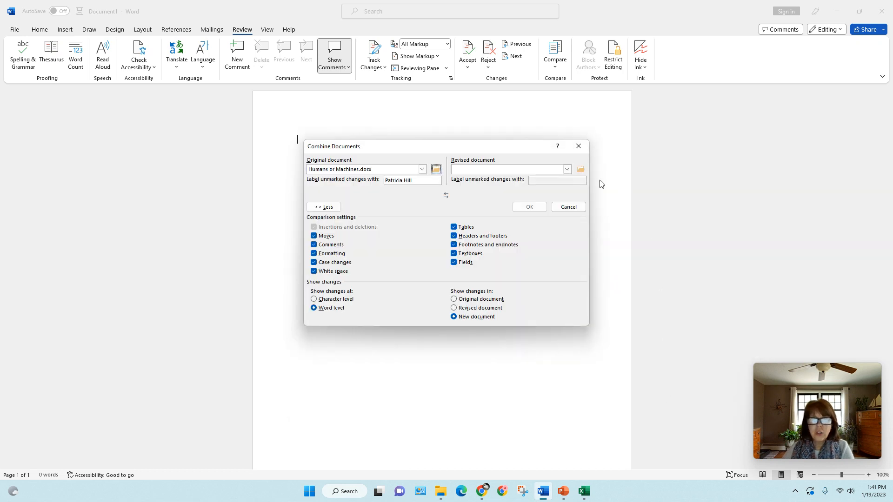
- Set Humans or Machines 2 as the revised document and combine both into a new document
click(582, 172)
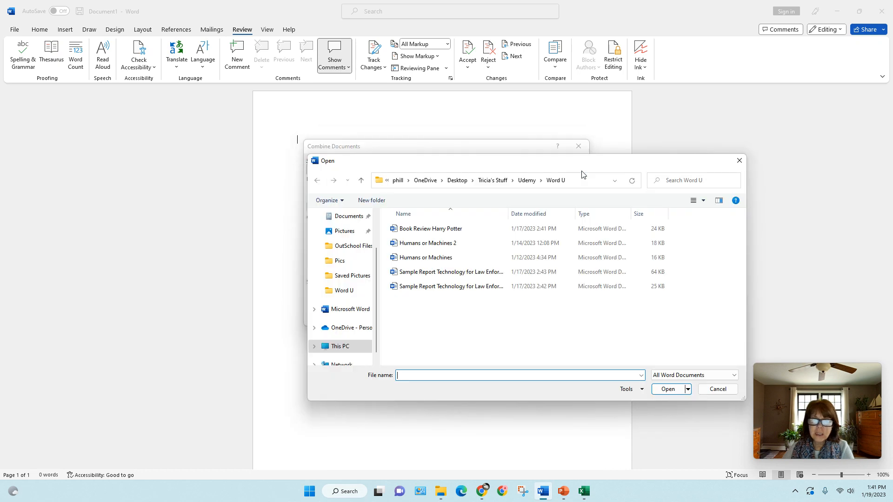
click(449, 250)
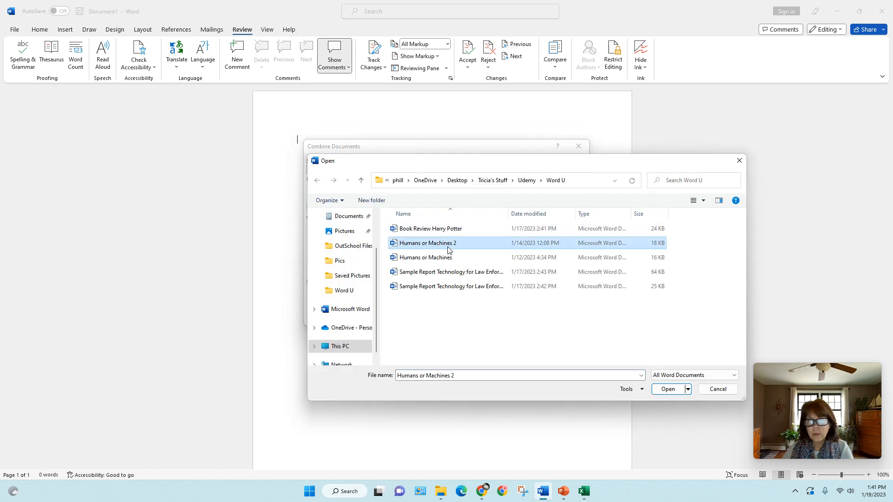
click(667, 389)
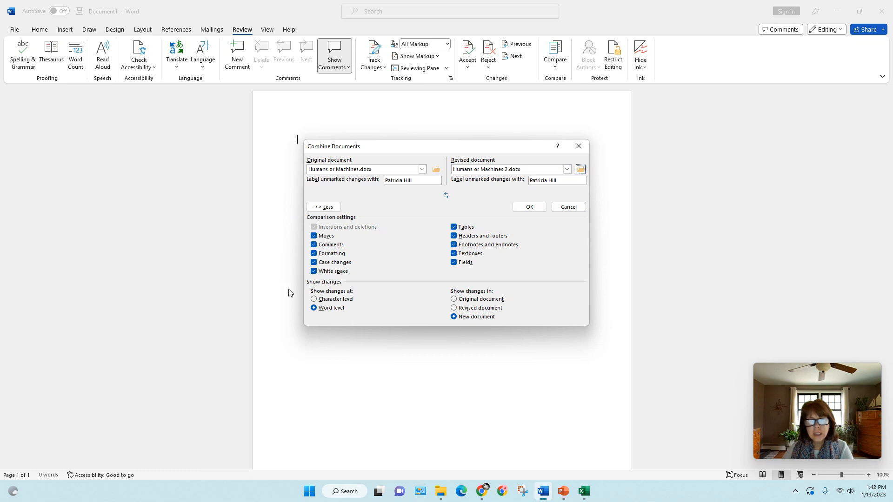
click(529, 207)
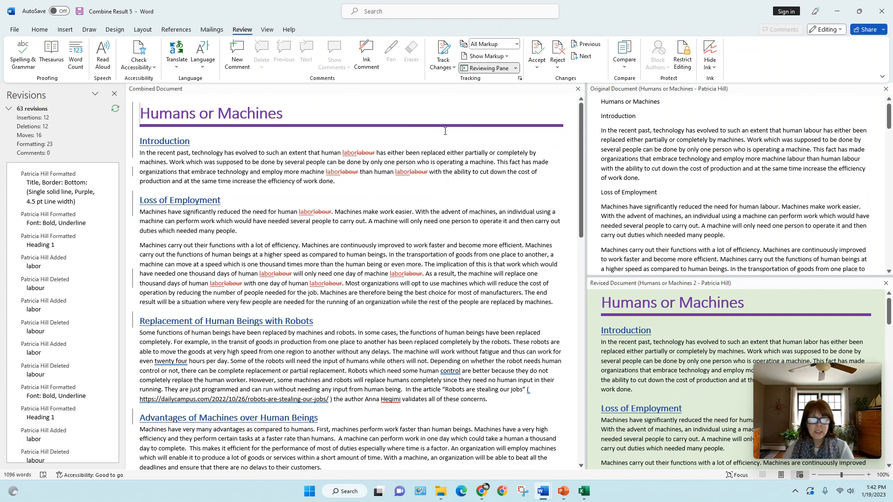
- Show only the revised source document beside the combined document, and switch the display to only the original
click(625, 68)
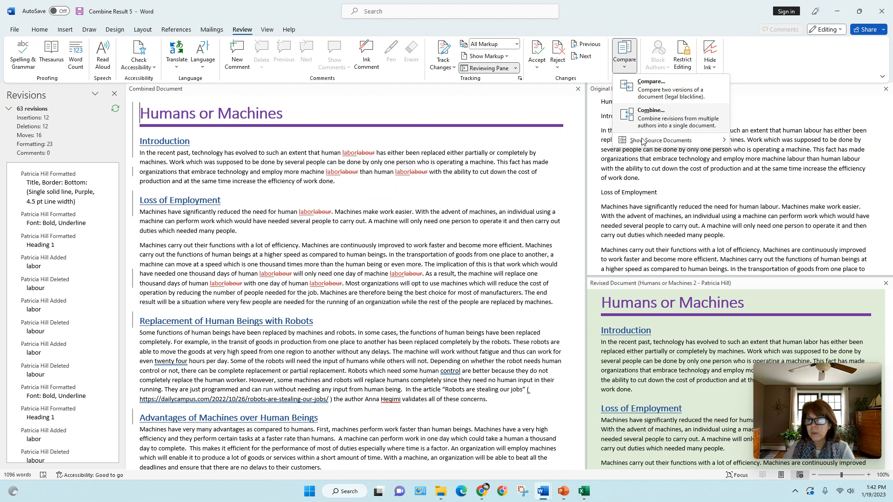
mouse_move(631, 146)
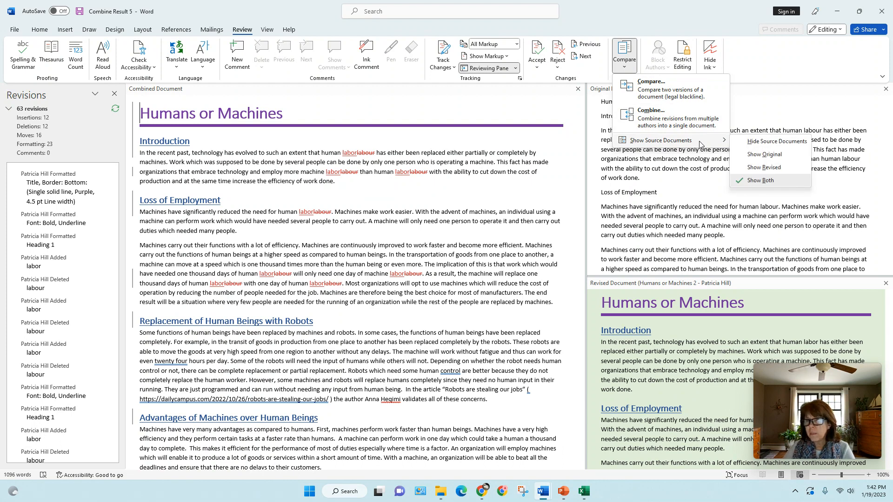
click(763, 171)
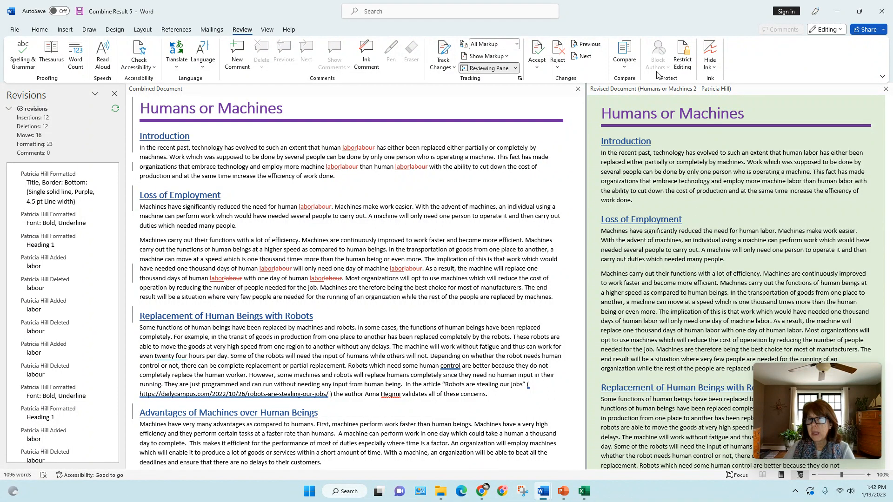
click(628, 71)
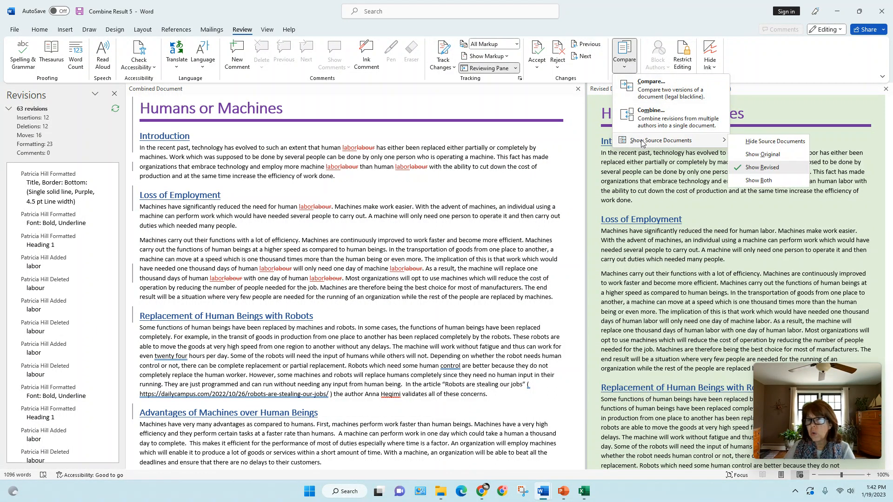
click(766, 160)
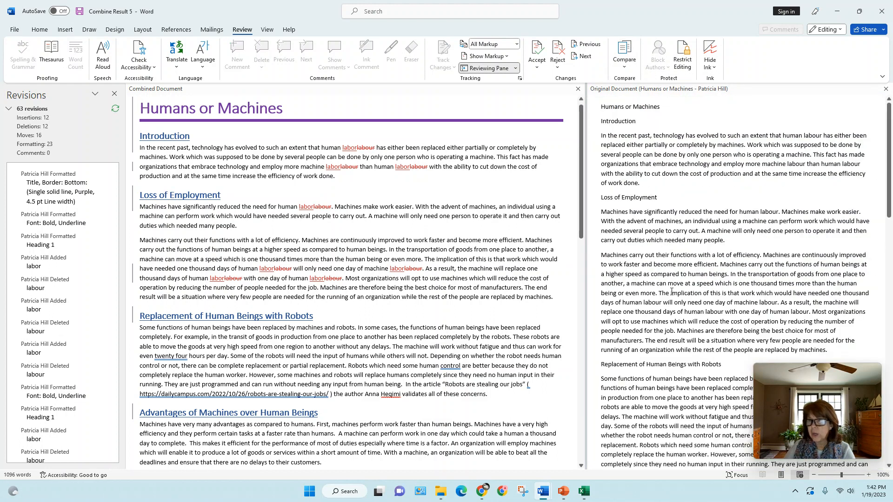
- Hide the source documents so that only the combined document is shown
click(626, 70)
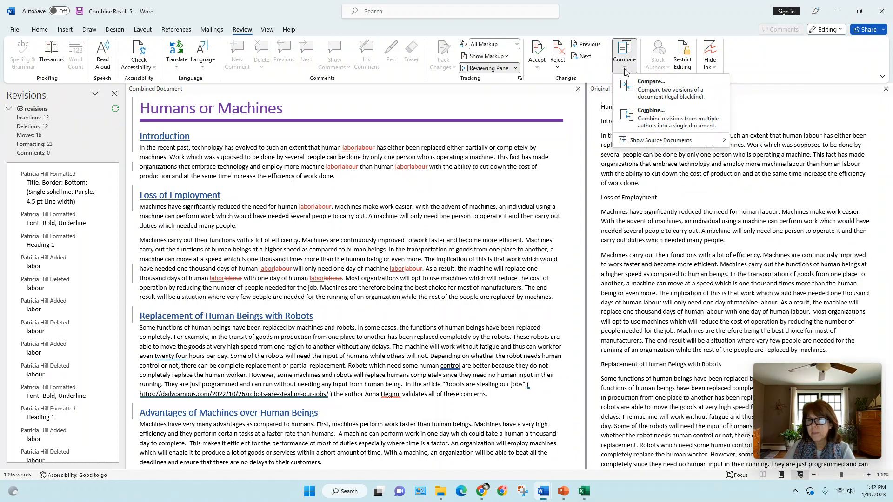
mouse_move(712, 141)
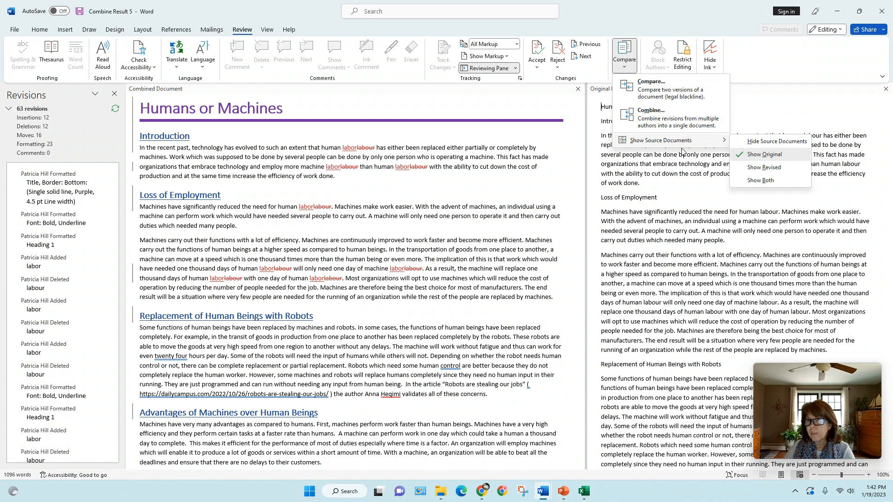
click(774, 143)
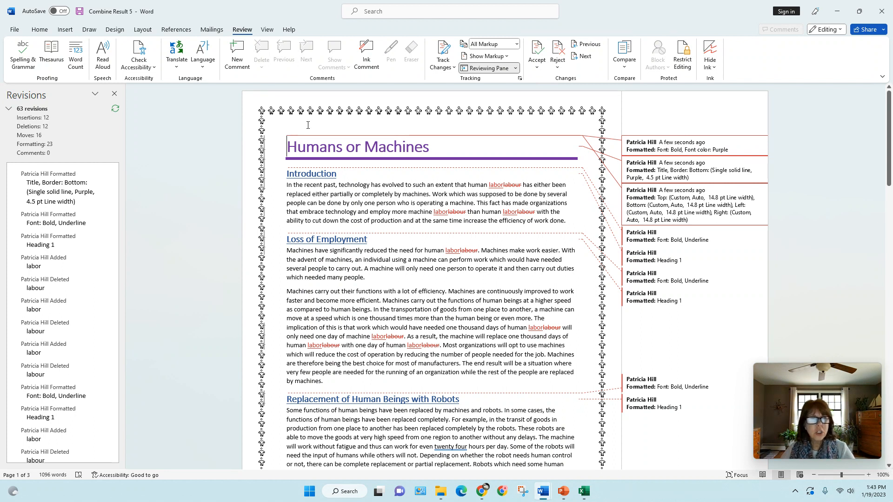
- Accept the tracked font formatting and the Title style with bottom border on the document title
click(537, 50)
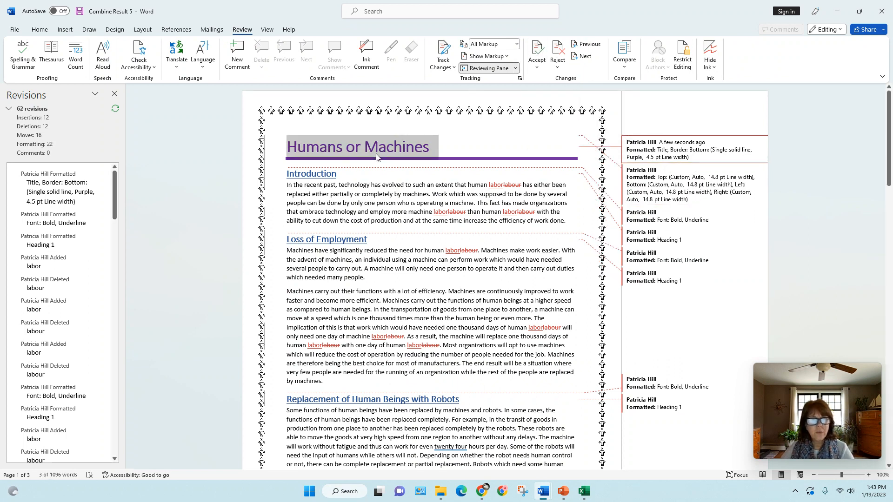
mouse_move(380, 158)
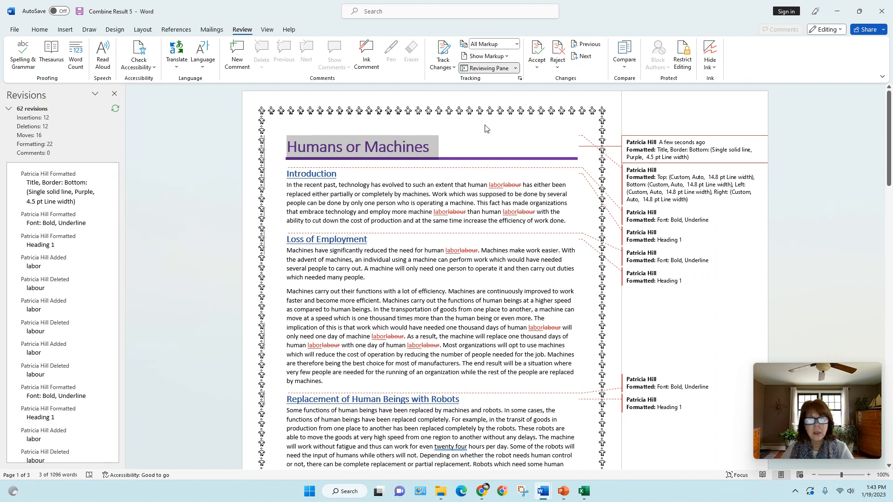
click(536, 51)
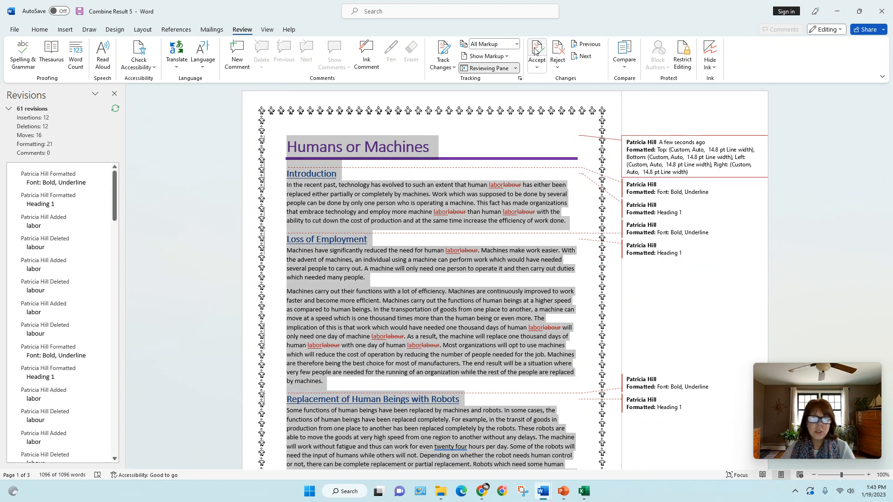
- Accept all remaining tracked changes in the combined document one by one, and close the Revisions pane
click(536, 50)
click(536, 50)
click(536, 51)
click(536, 50)
click(535, 50)
click(535, 51)
click(536, 50)
click(535, 50)
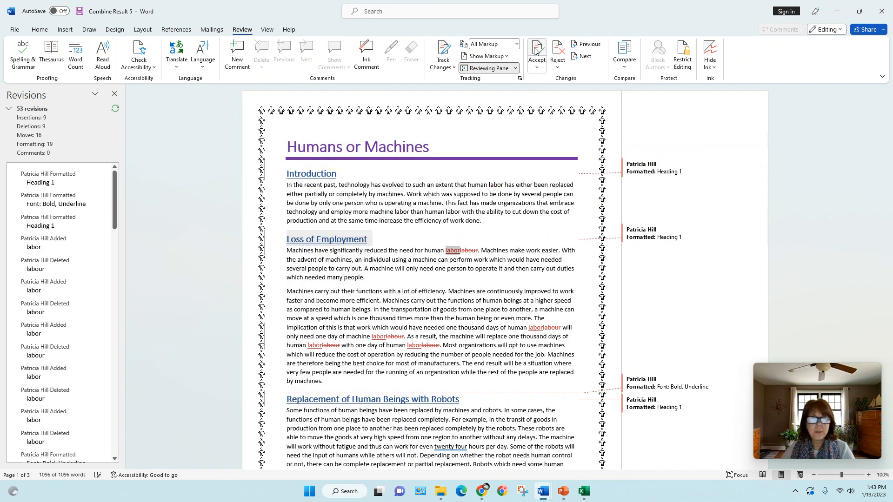
click(536, 51)
click(536, 51)
click(536, 50)
click(535, 51)
click(536, 50)
click(536, 51)
click(535, 50)
click(536, 51)
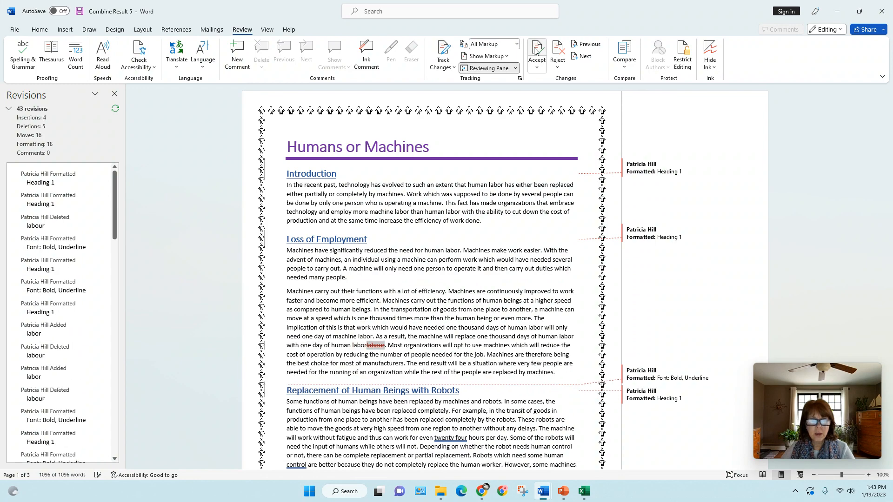
click(536, 50)
click(536, 50)
click(535, 51)
click(535, 50)
click(536, 50)
click(536, 50)
click(535, 50)
click(535, 50)
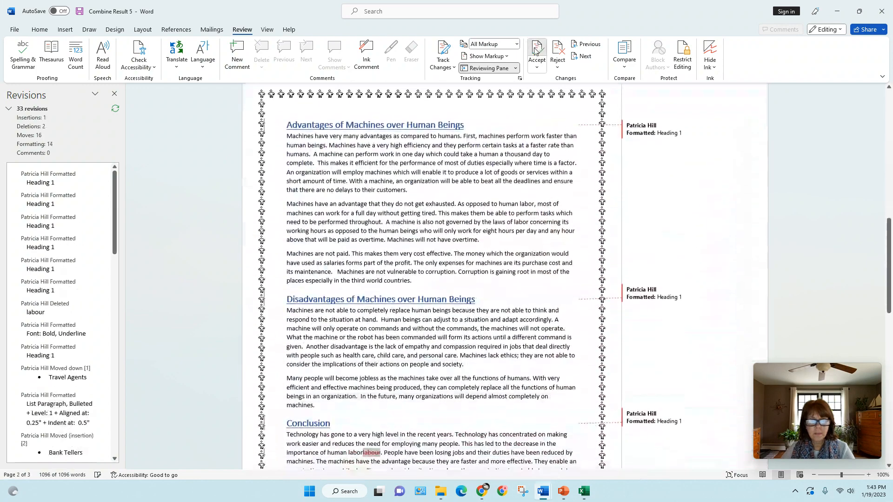
click(535, 50)
click(536, 50)
click(536, 50)
click(535, 50)
click(535, 50)
click(536, 50)
click(535, 50)
click(535, 50)
click(536, 50)
click(536, 50)
click(536, 51)
click(536, 50)
click(536, 51)
click(536, 51)
click(535, 49)
click(533, 48)
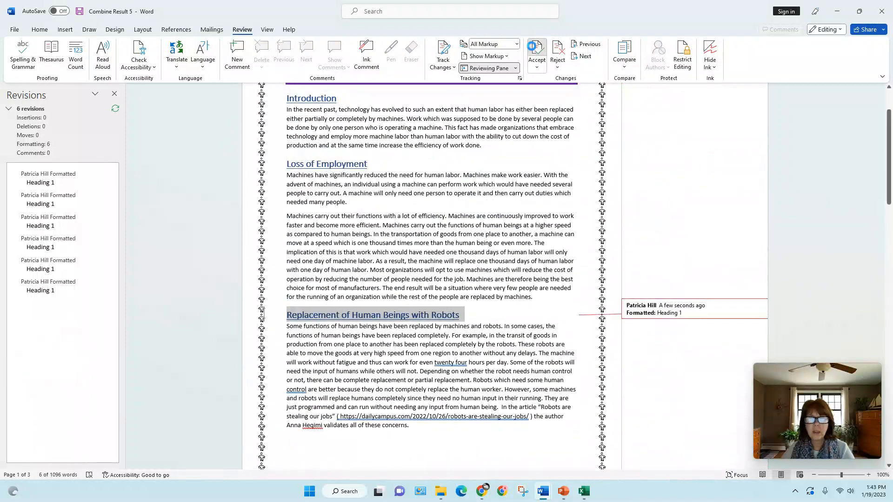
click(533, 47)
click(532, 47)
click(532, 47)
click(532, 47)
click(532, 47)
click(532, 48)
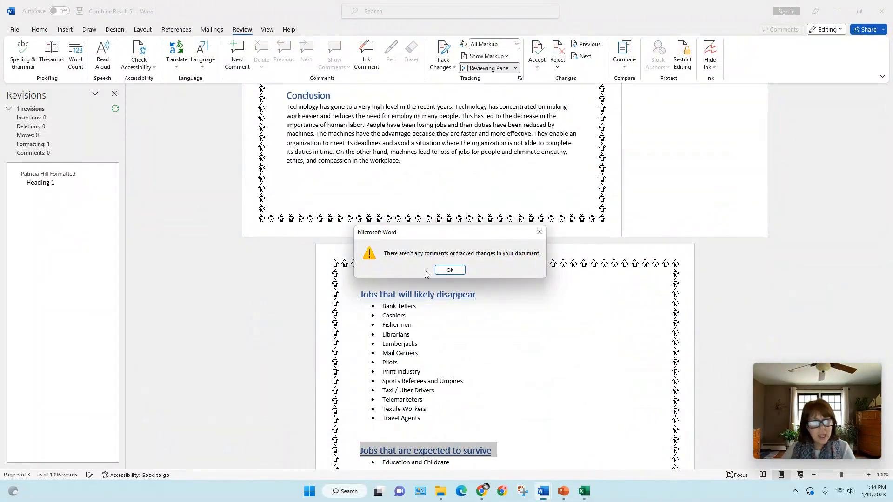
click(458, 274)
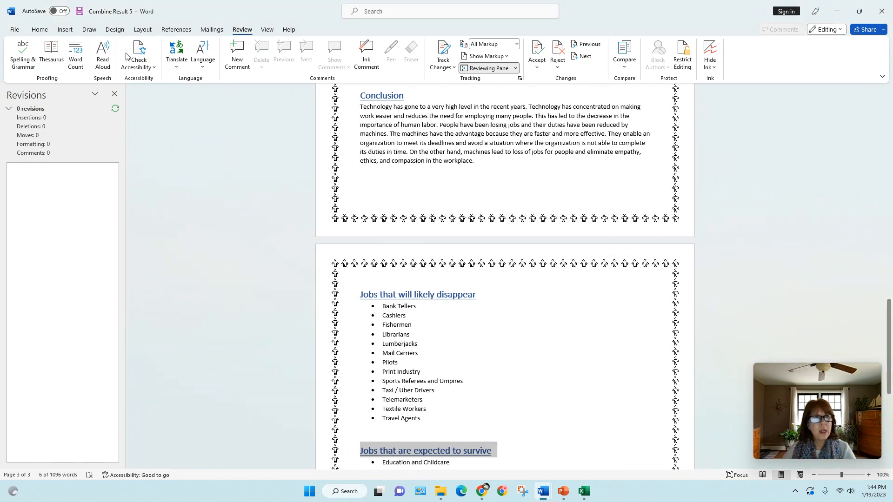
click(115, 95)
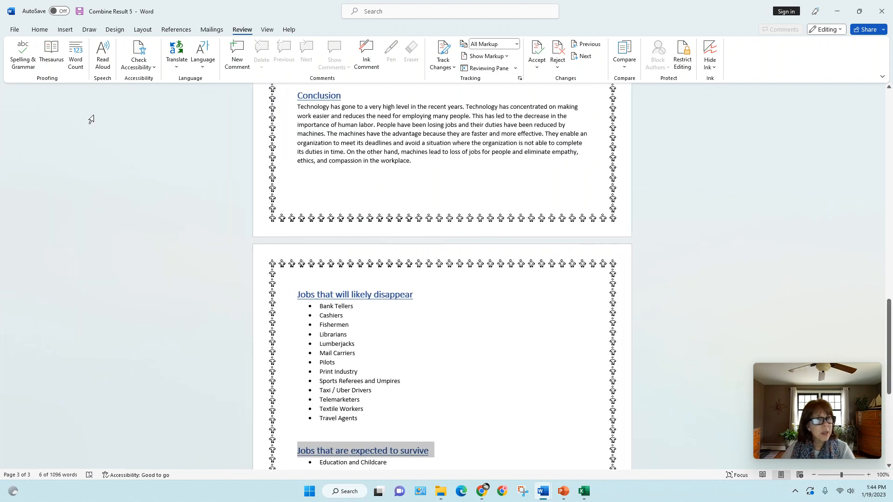
- Save the combined document as Revised Humans or Machined in the Word U folder and return to its beginning
click(19, 31)
click(30, 154)
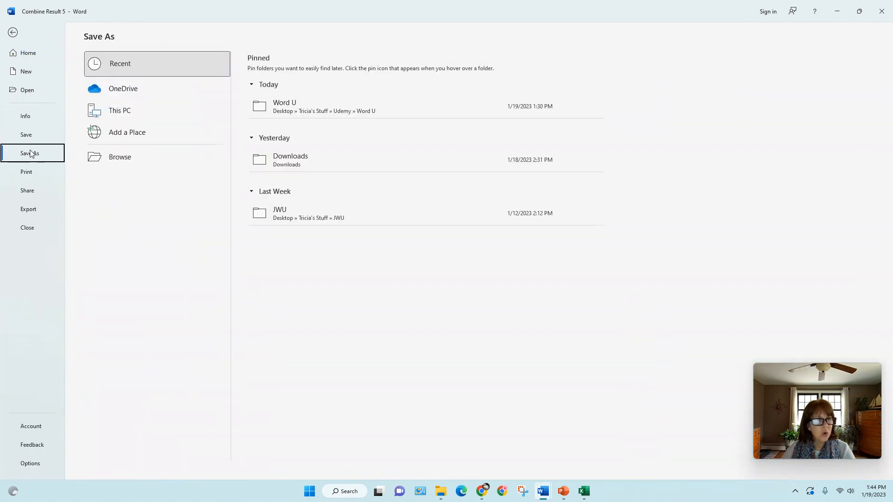
click(119, 168)
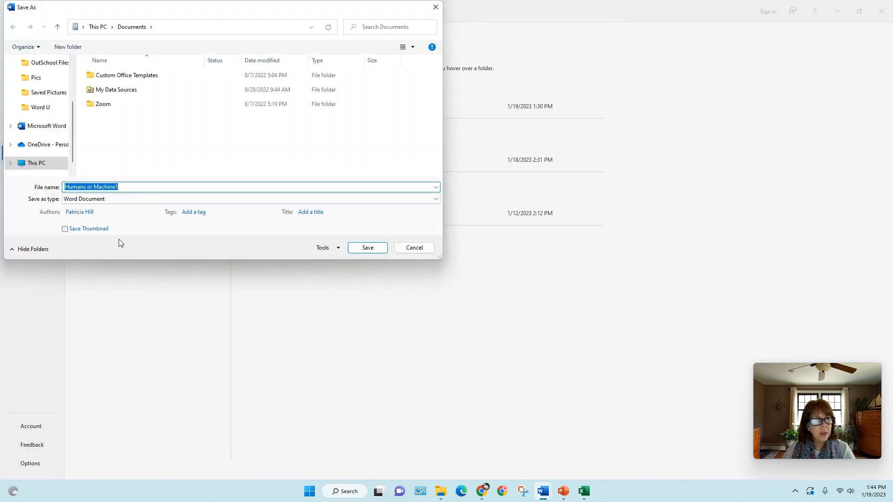
click(46, 111)
click(131, 185)
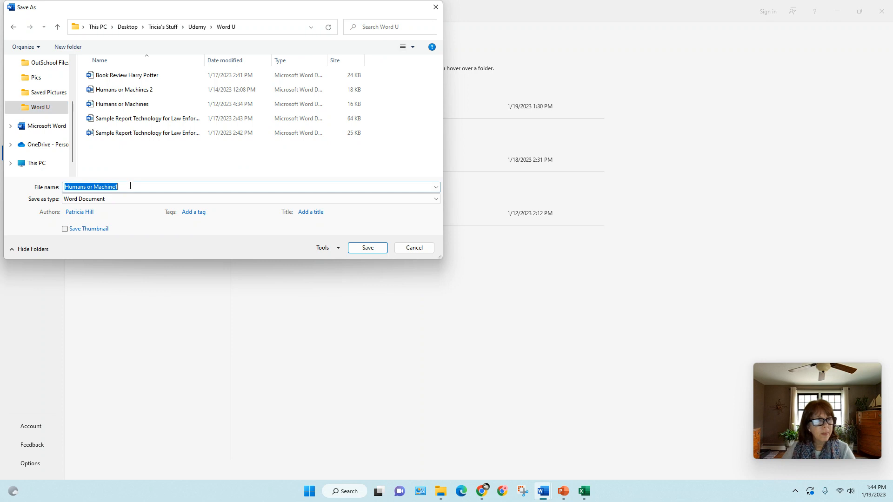
text(Revise)
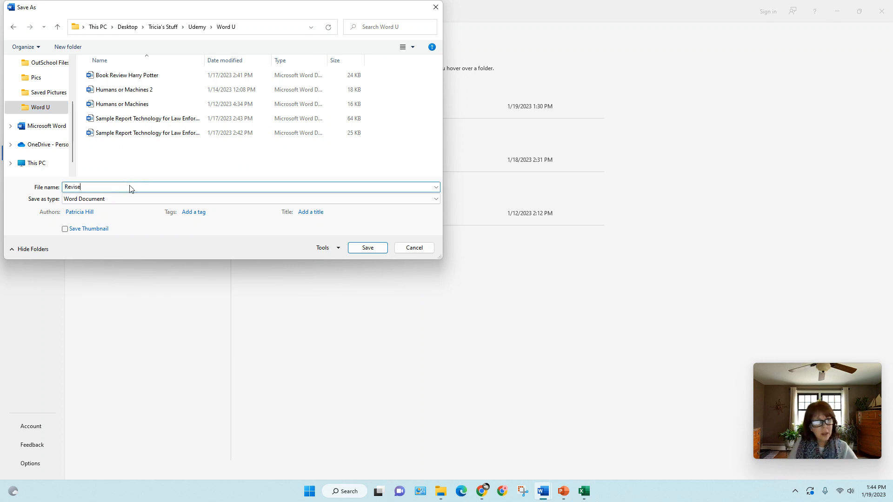
text(d Humans or Machined)
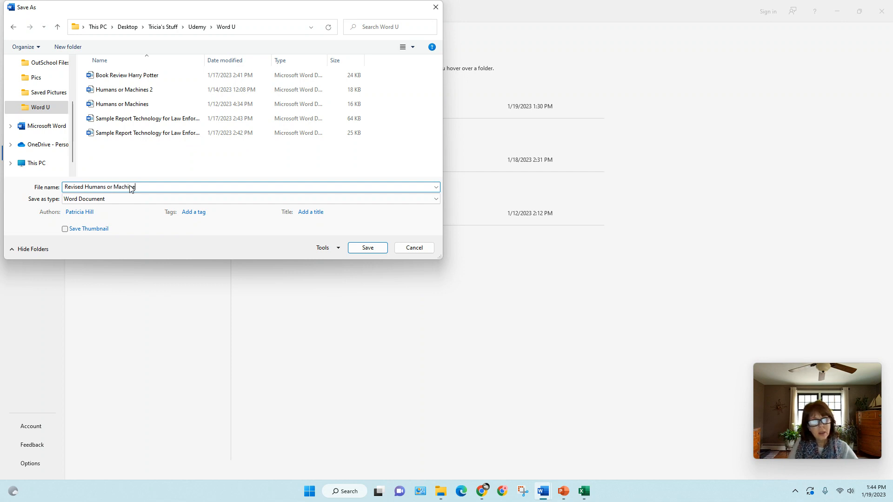
click(368, 248)
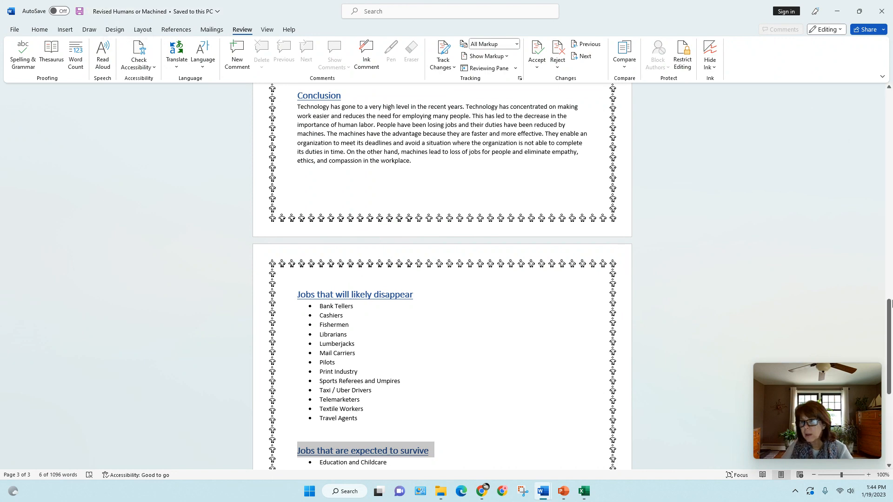
drag(889, 322, 889, 84)
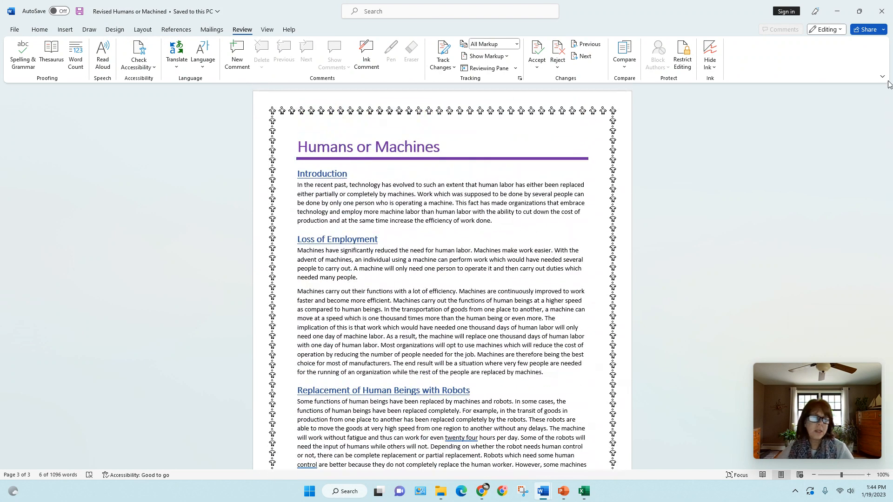